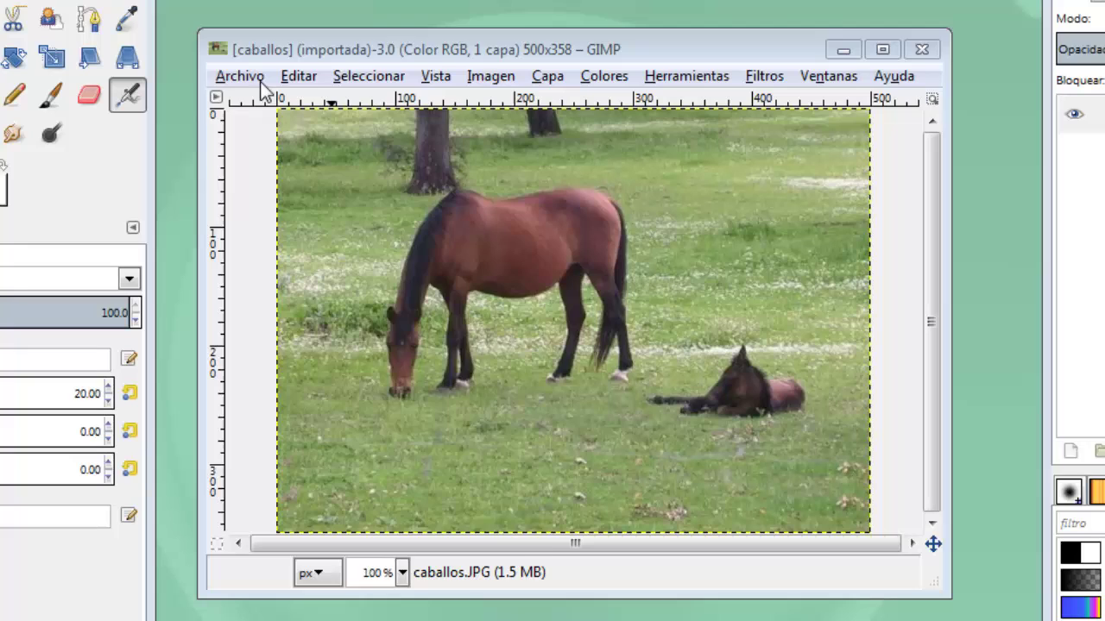
Export the horse photo as caballos.png on the Desktop, accepting the default PNG options.
{"action": "left_click", "coordinate": [242, 77]}
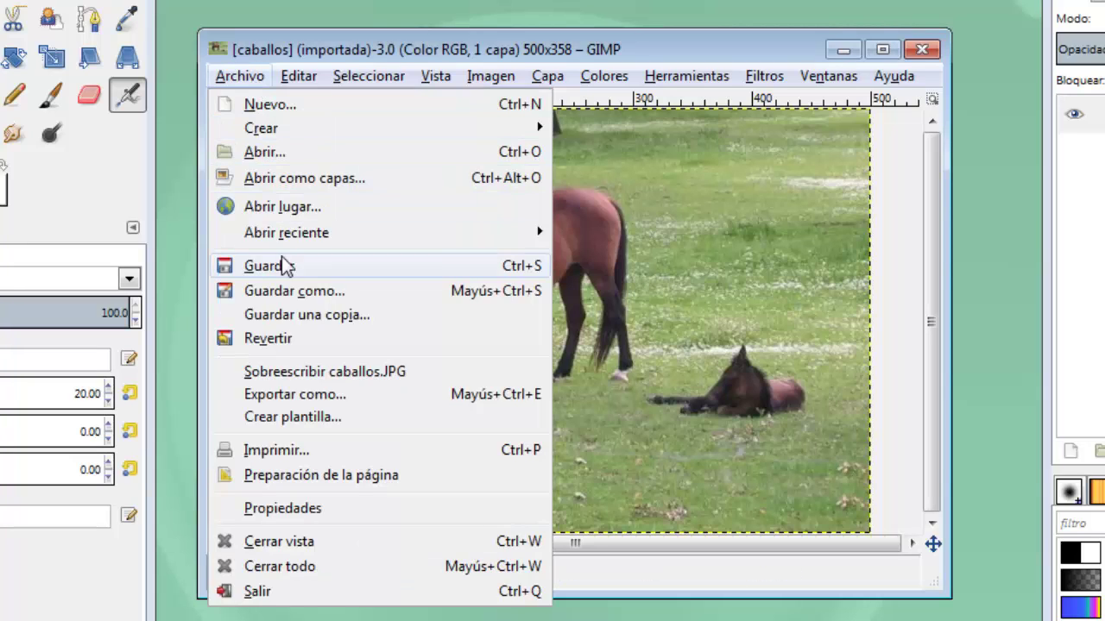
{"action": "left_click", "coordinate": [303, 396]}
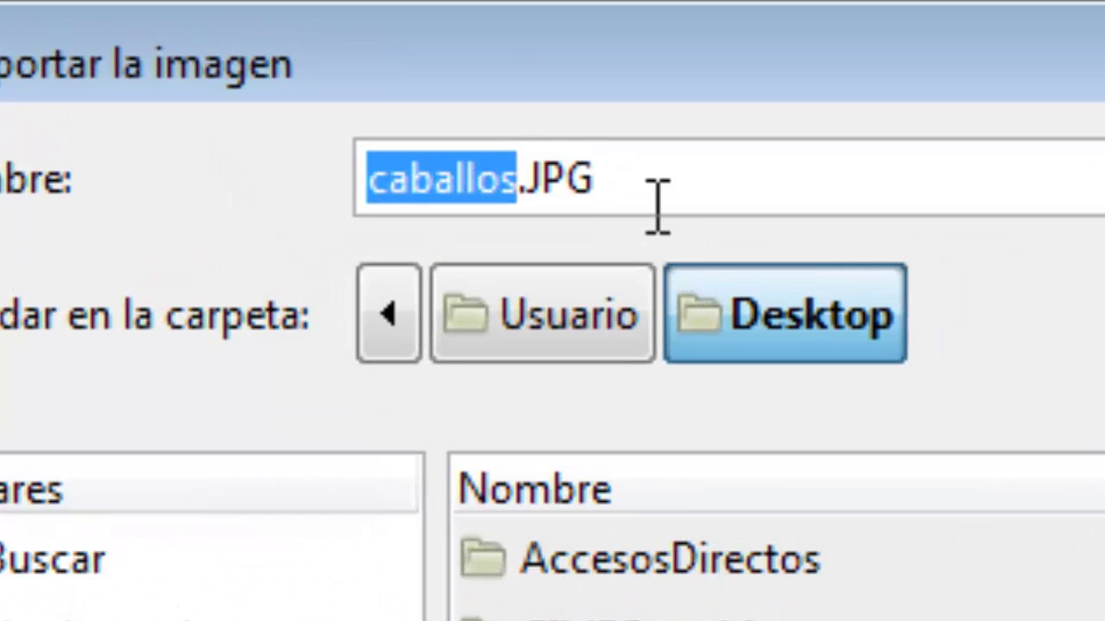
{"action": "left_click", "coordinate": [657, 206]}
{"action": "key", "text": "BackSpace"}
{"action": "key", "text": "BackSpace"}
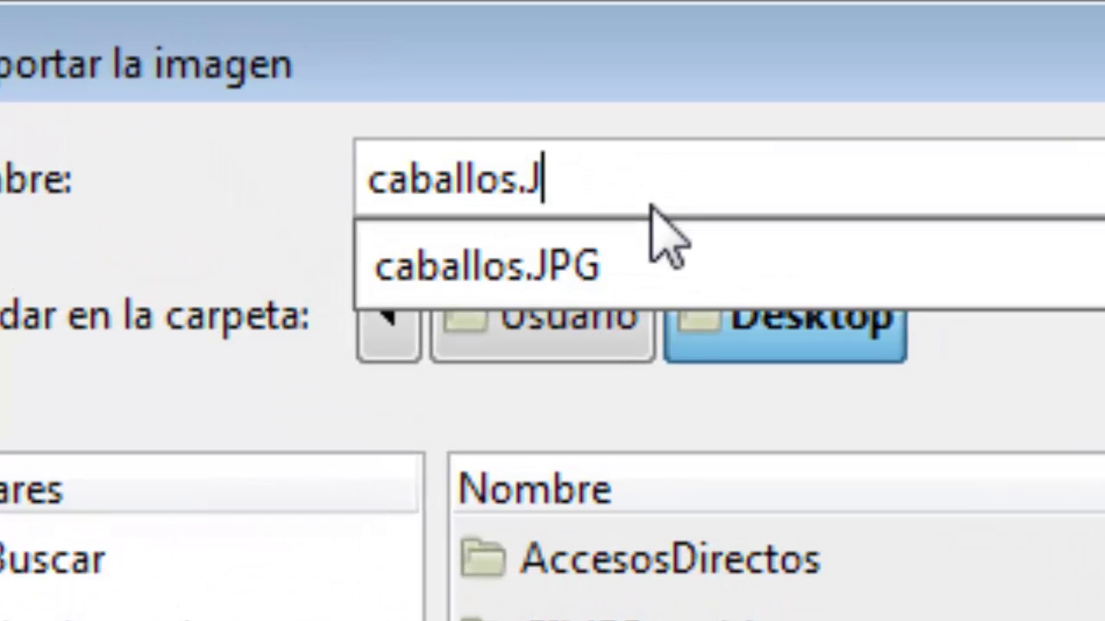
{"action": "key", "text": "BackSpace"}
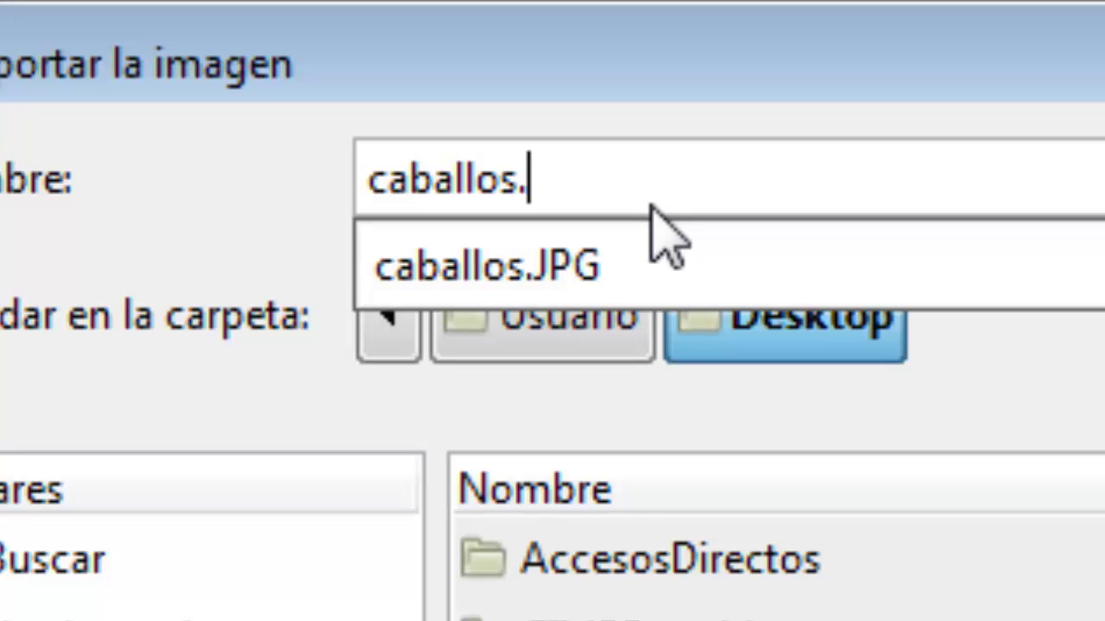
{"action": "type", "text": "pn"}
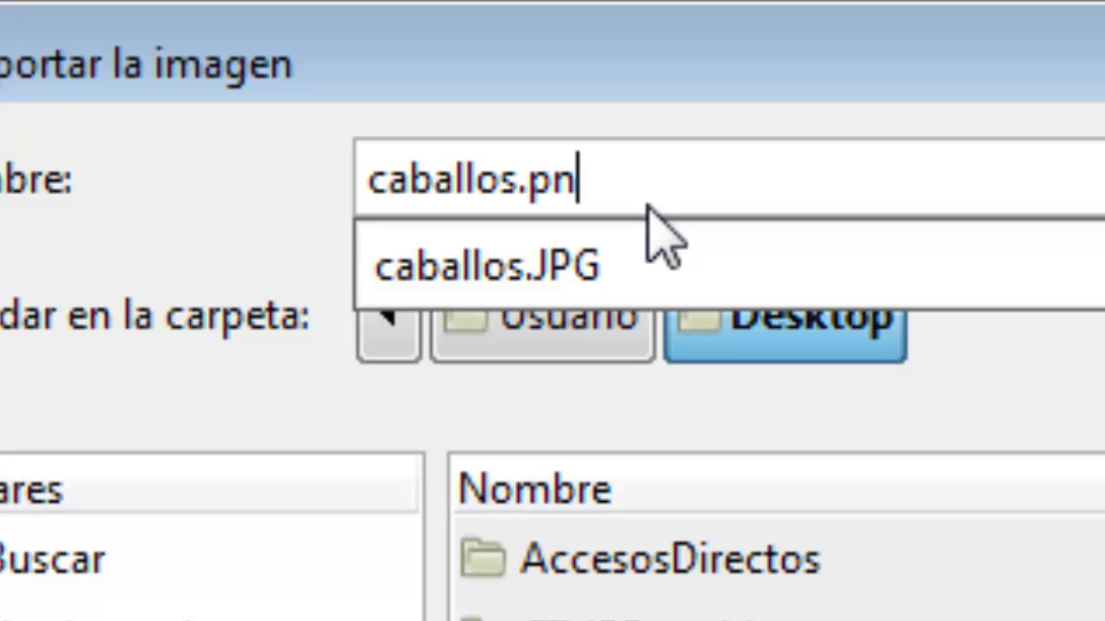
{"action": "type", "text": "g"}
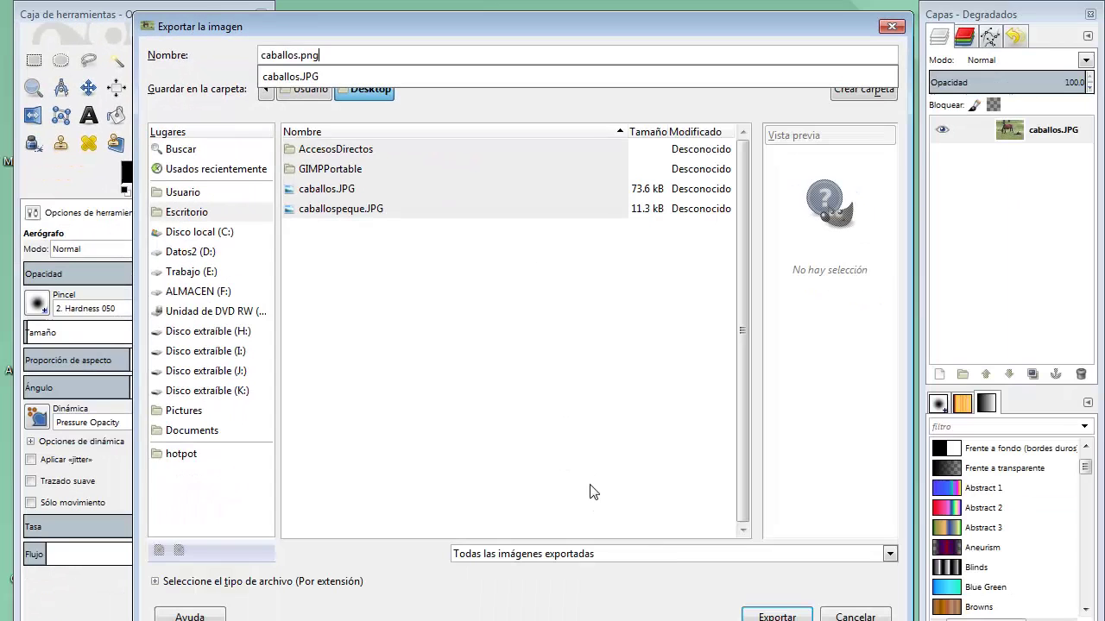
{"action": "key", "text": "Escape"}
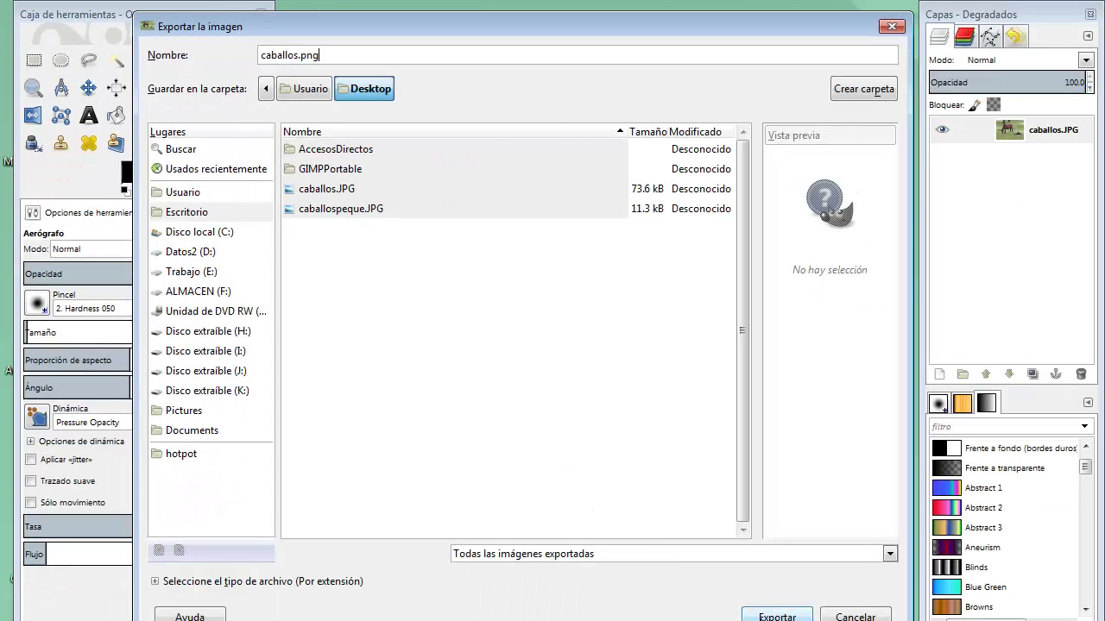
{"action": "key", "text": "Return"}
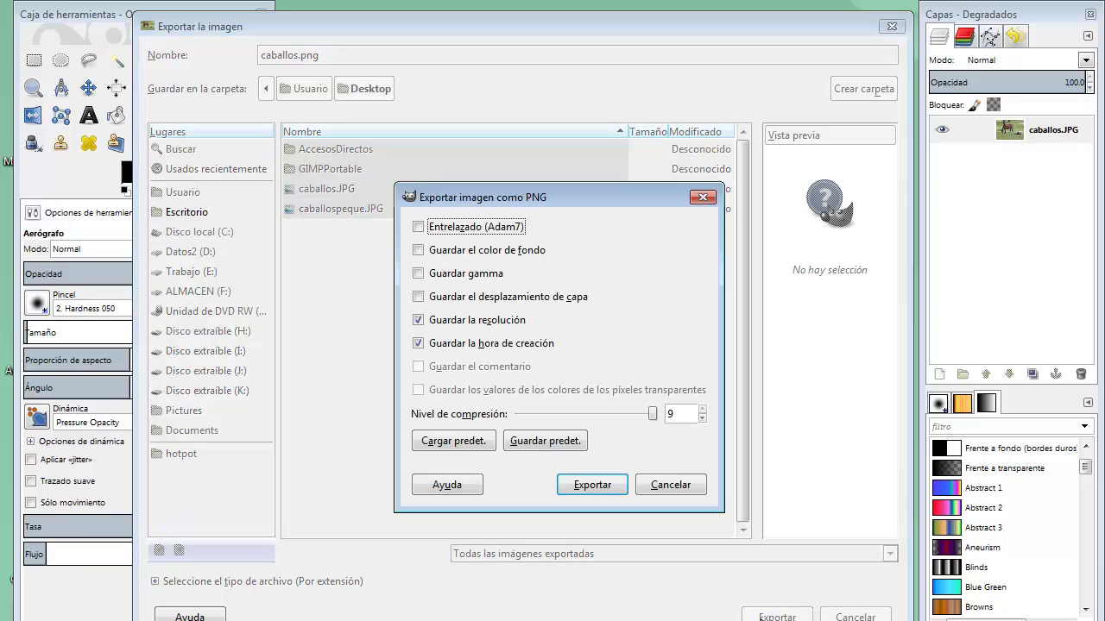
{"action": "left_click", "coordinate": [594, 488]}
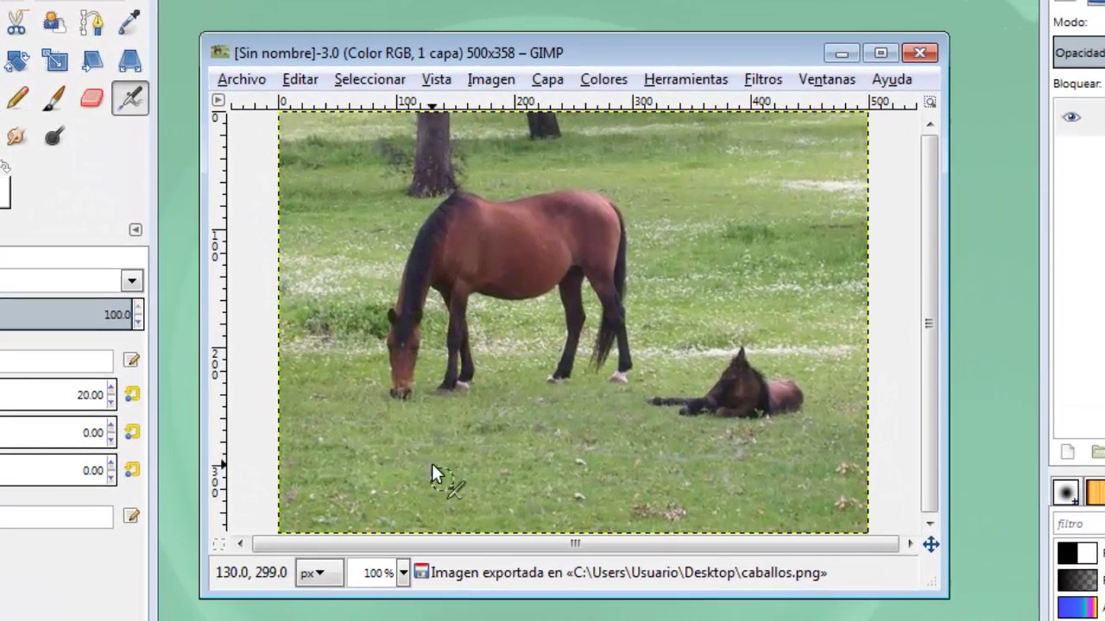
Export the photo again as caballos.gif on the Desktop, accepting the default GIF options.
{"action": "left_click", "coordinate": [232, 83]}
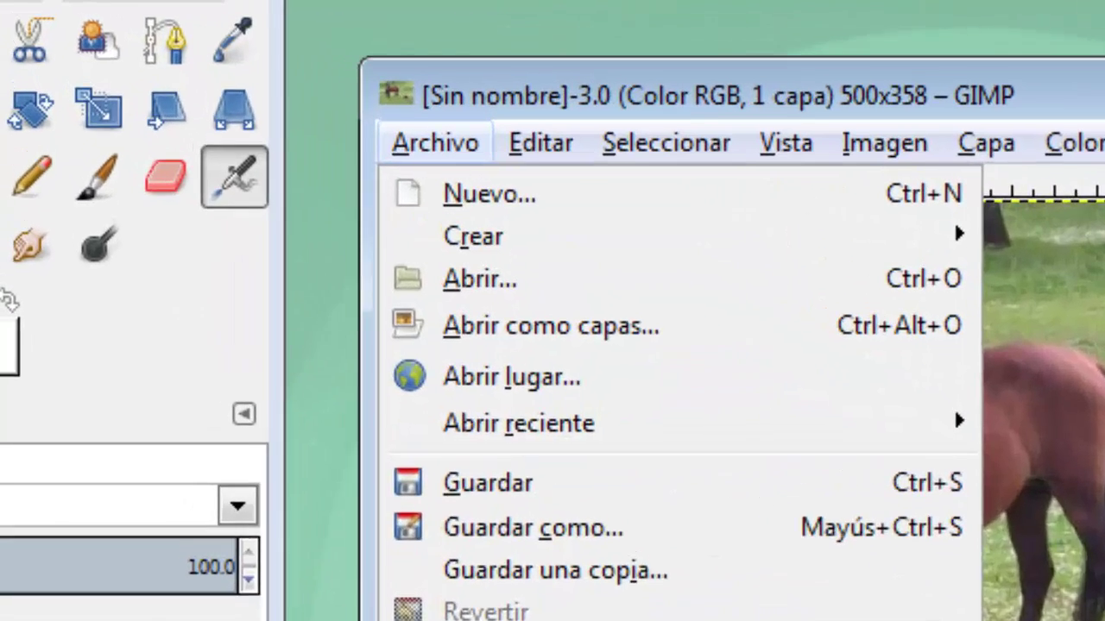
{"action": "left_click", "coordinate": [324, 395]}
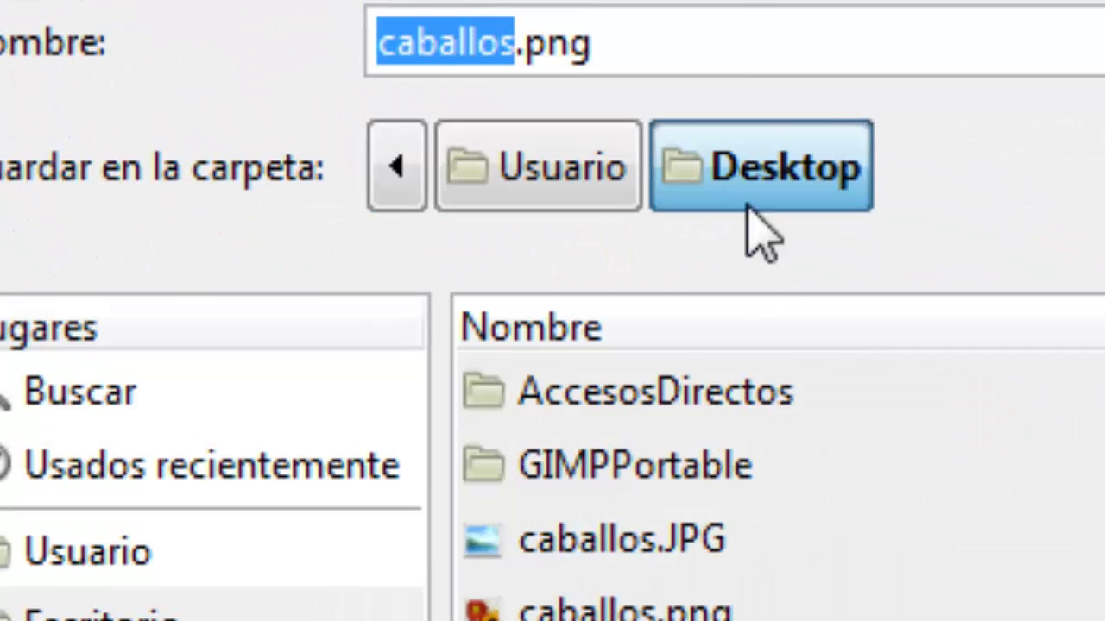
{"action": "left_click", "coordinate": [676, 26]}
{"action": "key", "text": "BackSpace"}
{"action": "key", "text": "BackSpace"}
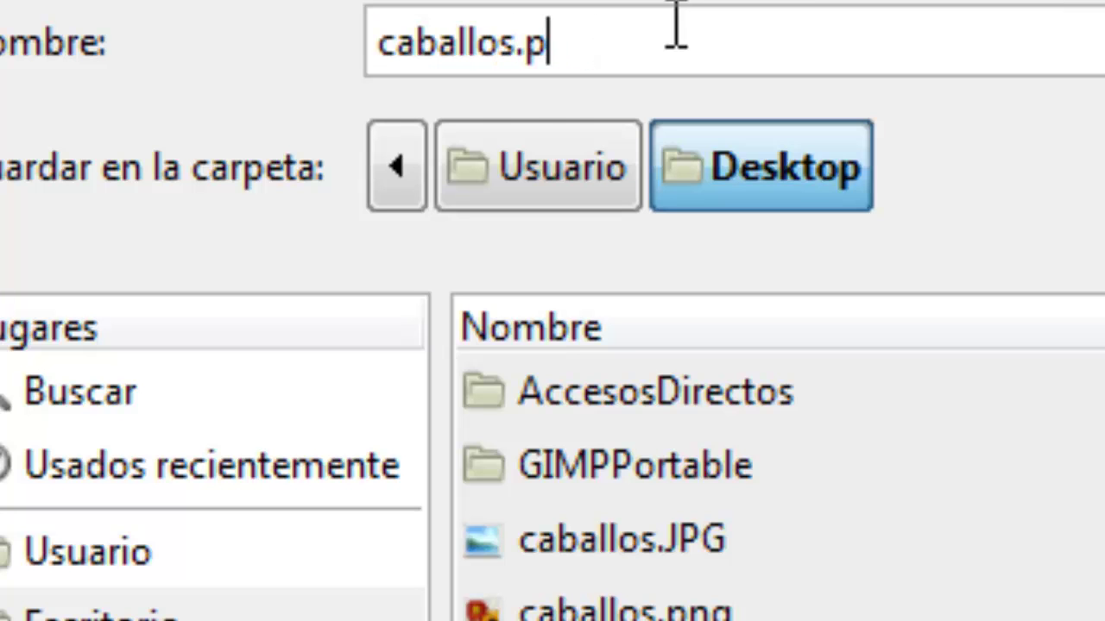
{"action": "key", "text": "BackSpace"}
{"action": "type", "text": "g"}
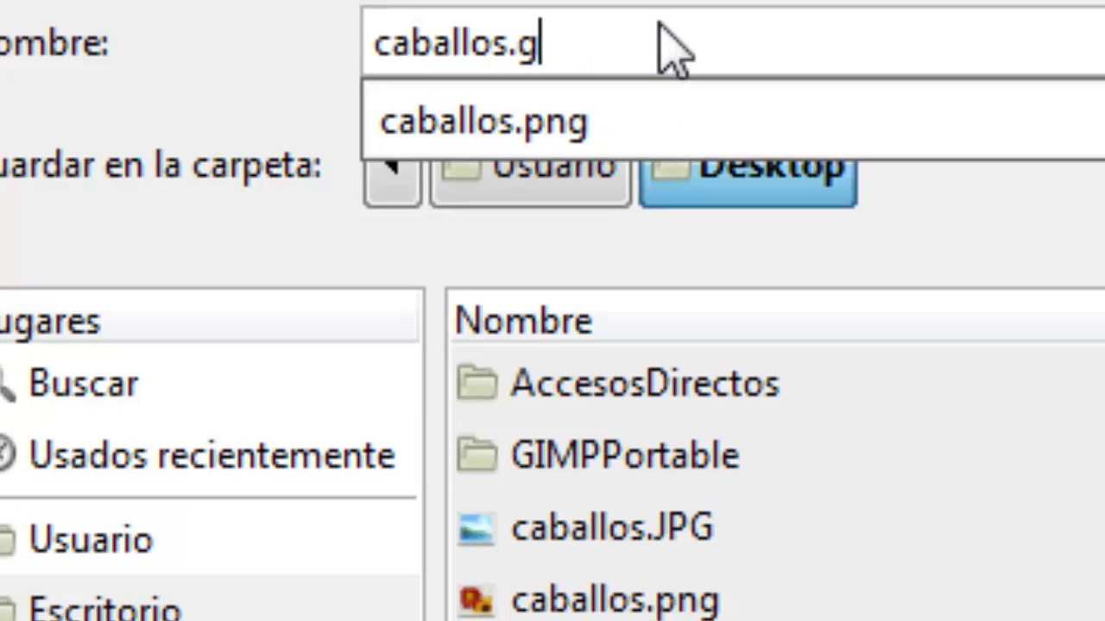
{"action": "type", "text": "if"}
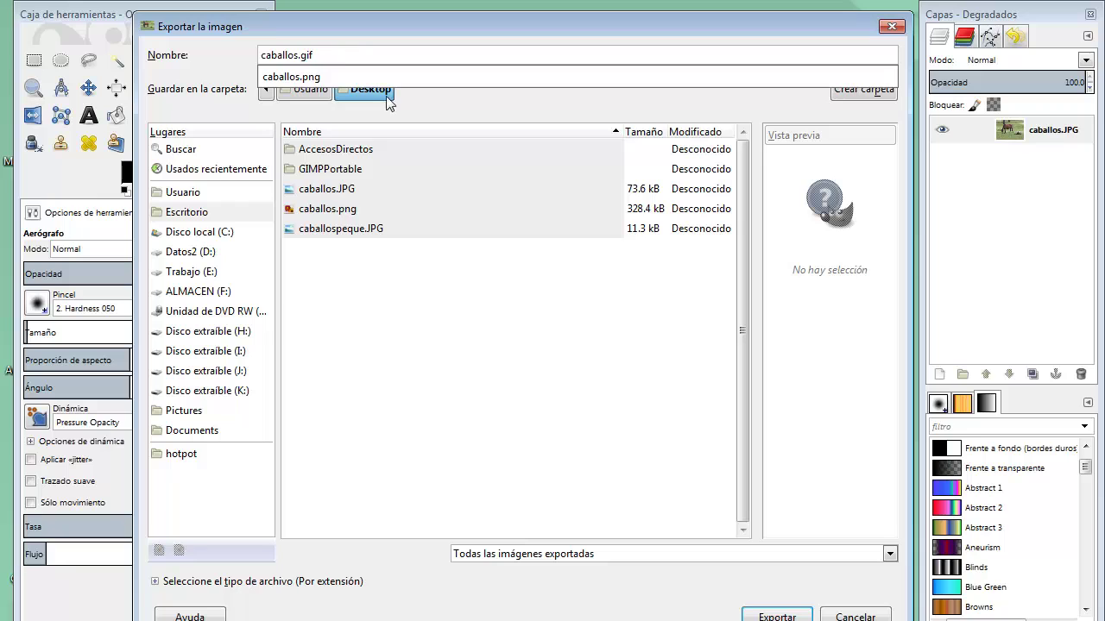
{"action": "left_click", "coordinate": [765, 615]}
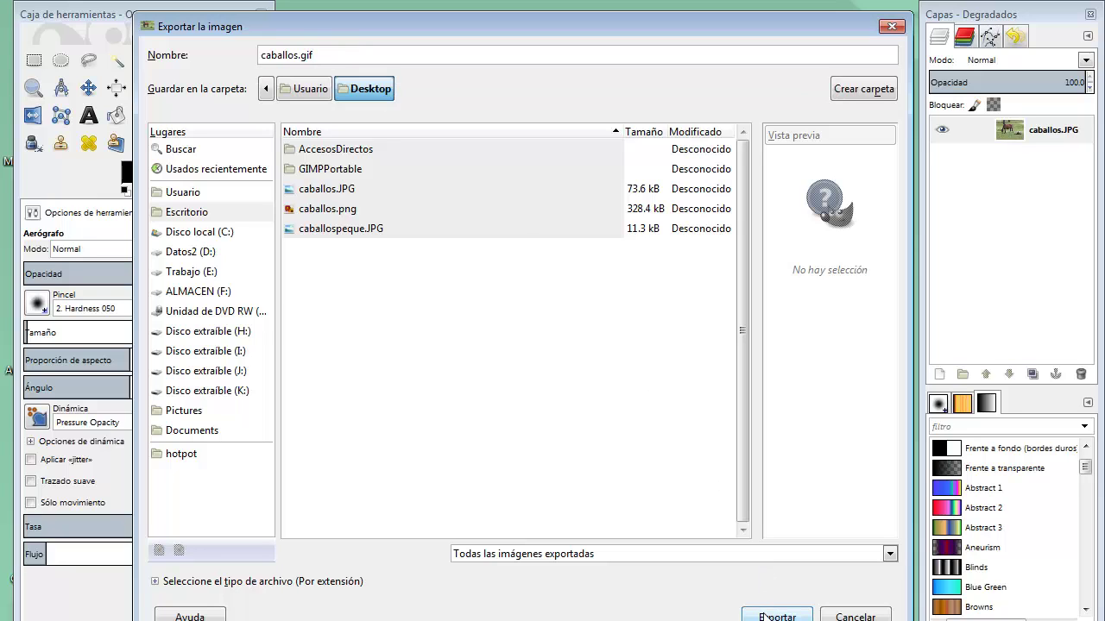
{"action": "left_click", "coordinate": [764, 615]}
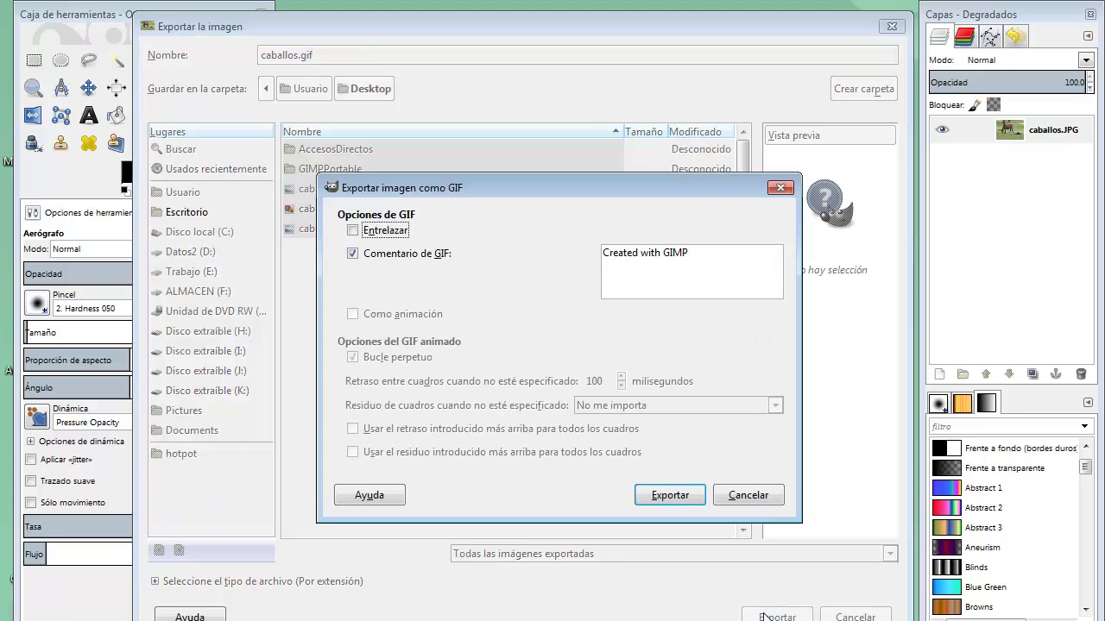
{"action": "left_click", "coordinate": [670, 494]}
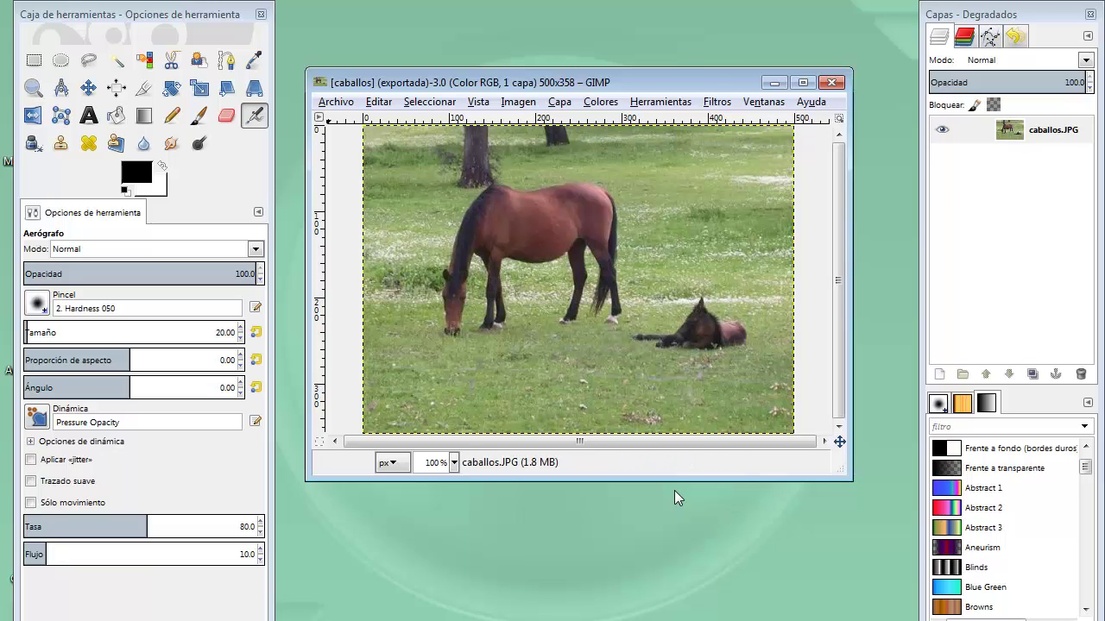
Switch to the LibreOffice Writer document with the JPG/GIF/PNG comparison table.
{"action": "key", "text": "alt+Tab"}
{"action": "key", "text": "Tab"}
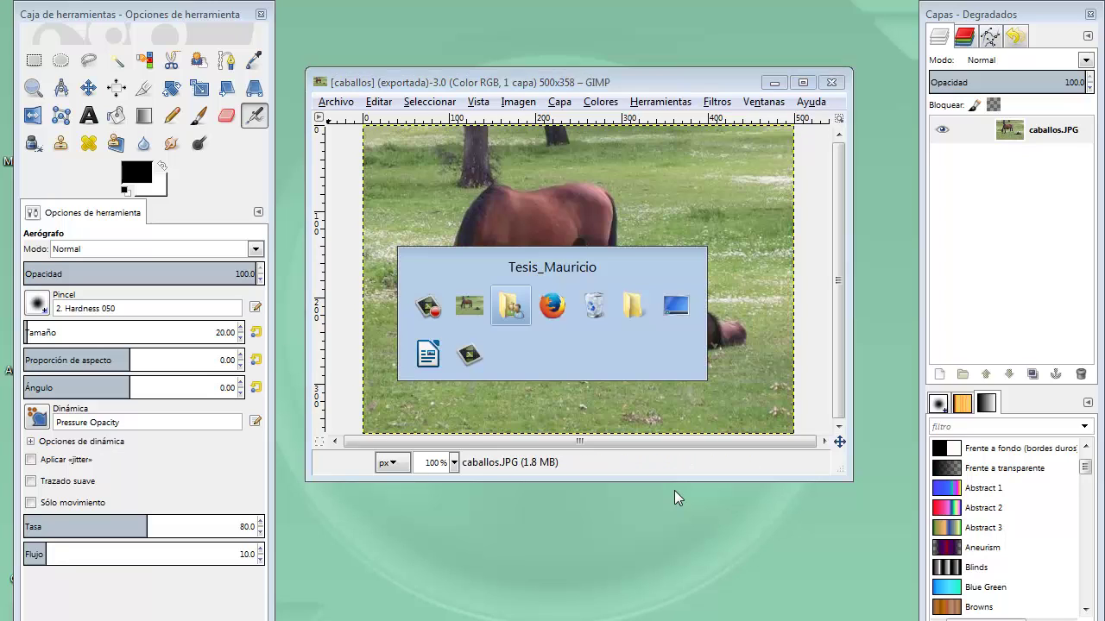
{"action": "key", "text": "Tab"}
{"action": "key", "text": "Tab"}
{"action": "key", "text": "Tab"}
{"action": "key", "text": "Tab"}
{"action": "key", "text": "Tab"}
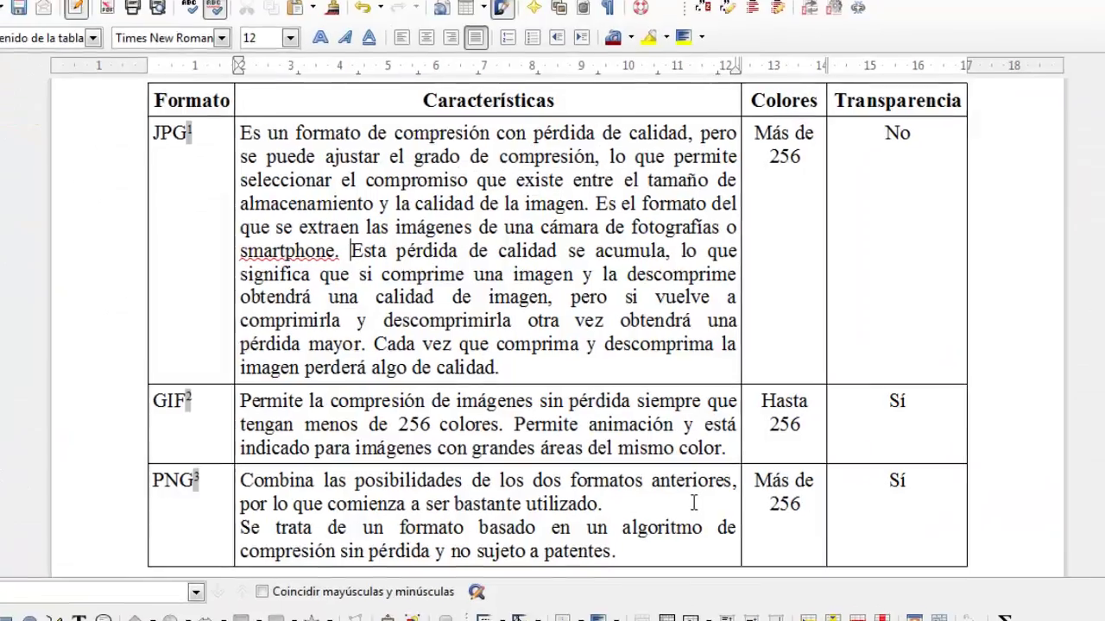